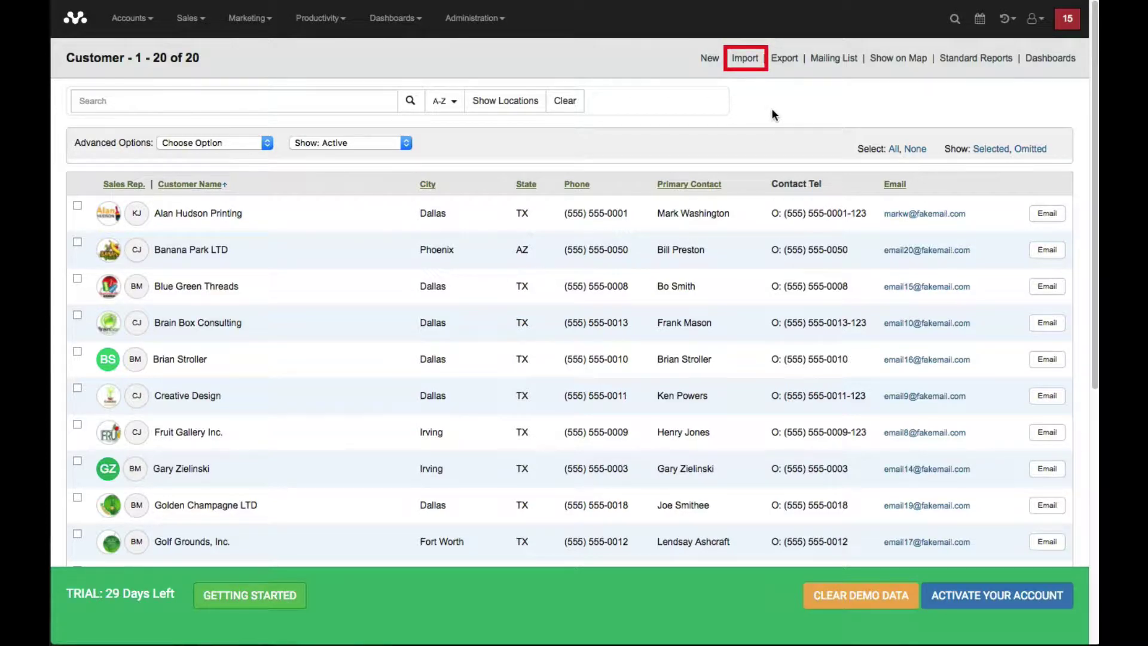
Start a customer import and upload the file CUSTOMER IMPORT TEMPLATE.xls.
left_click(745, 60)
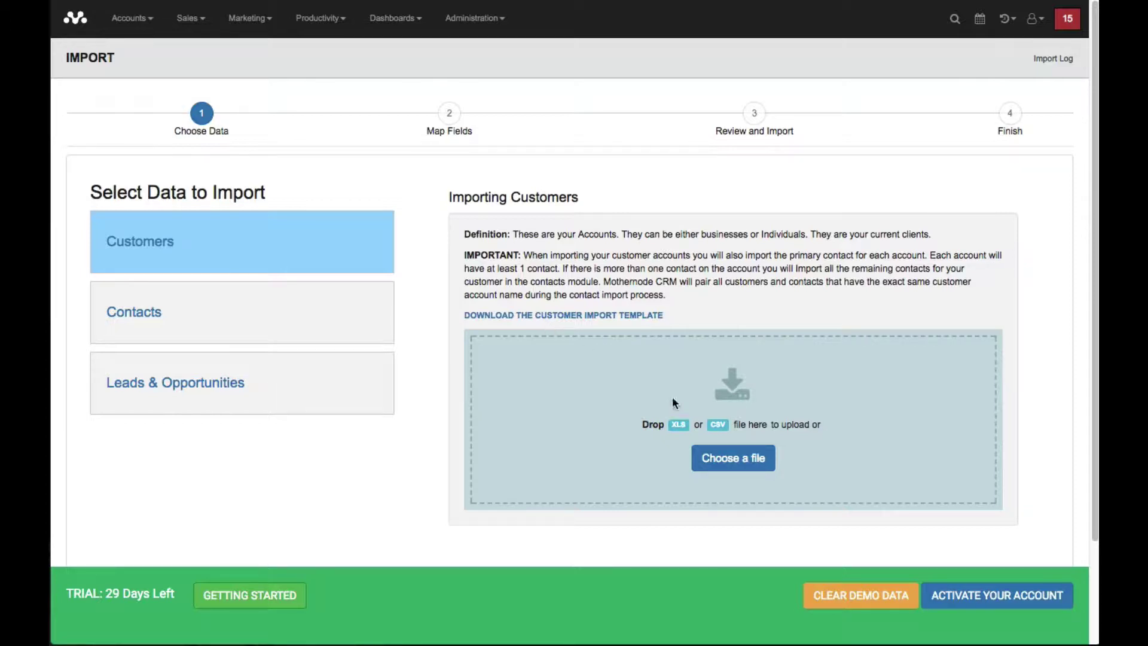
left_click(733, 458)
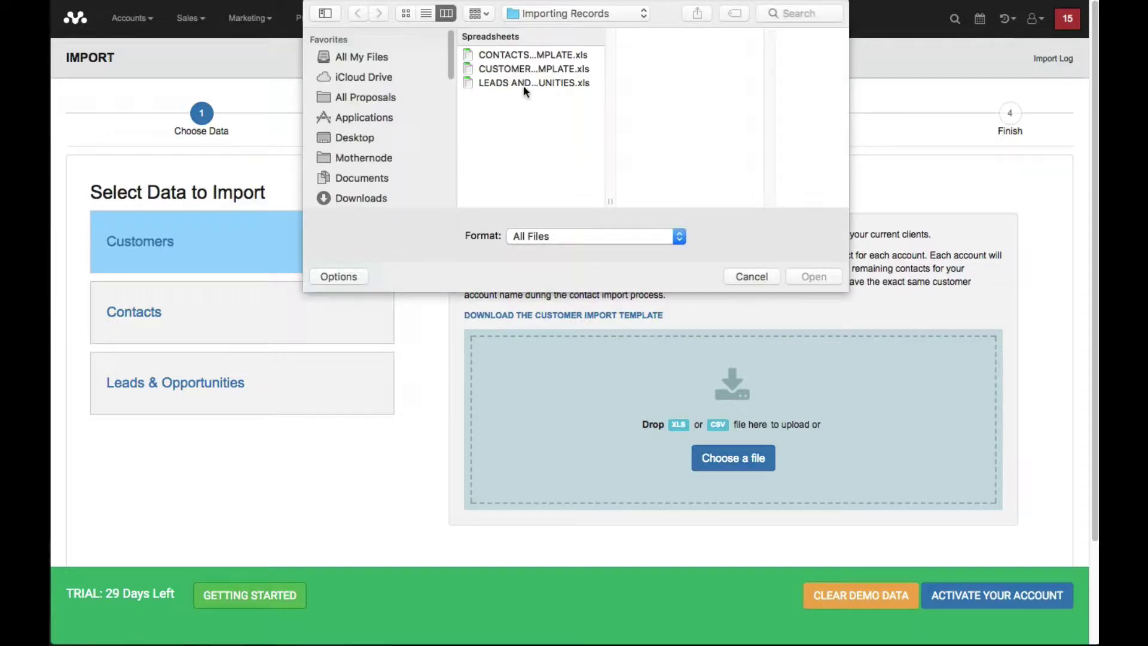
left_click(517, 69)
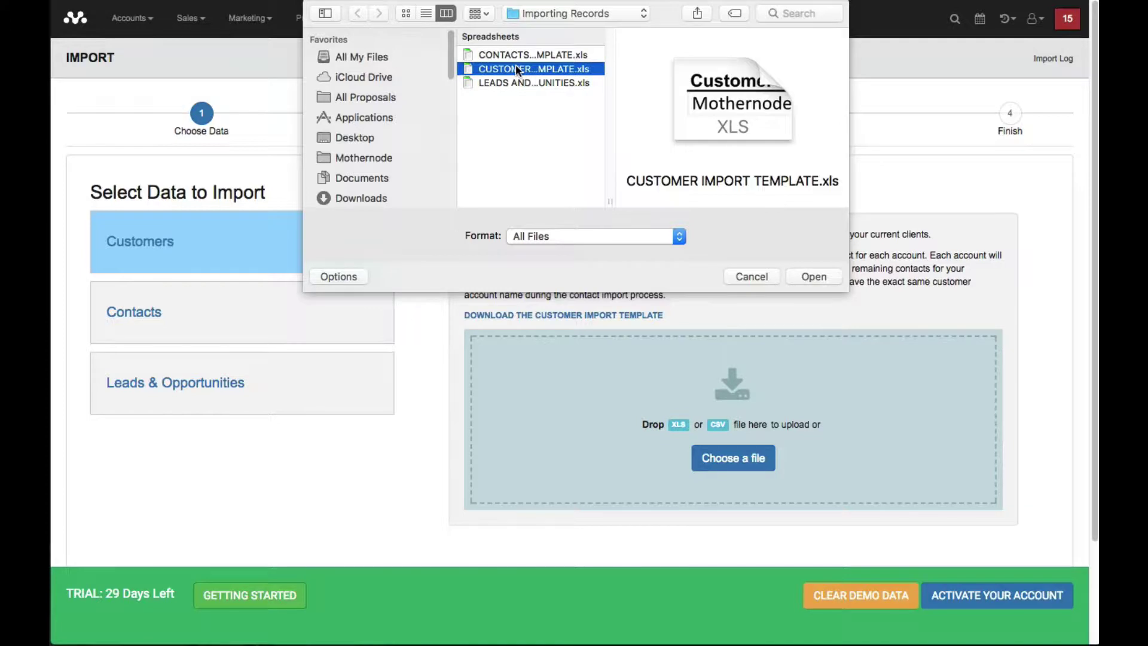
left_click(814, 277)
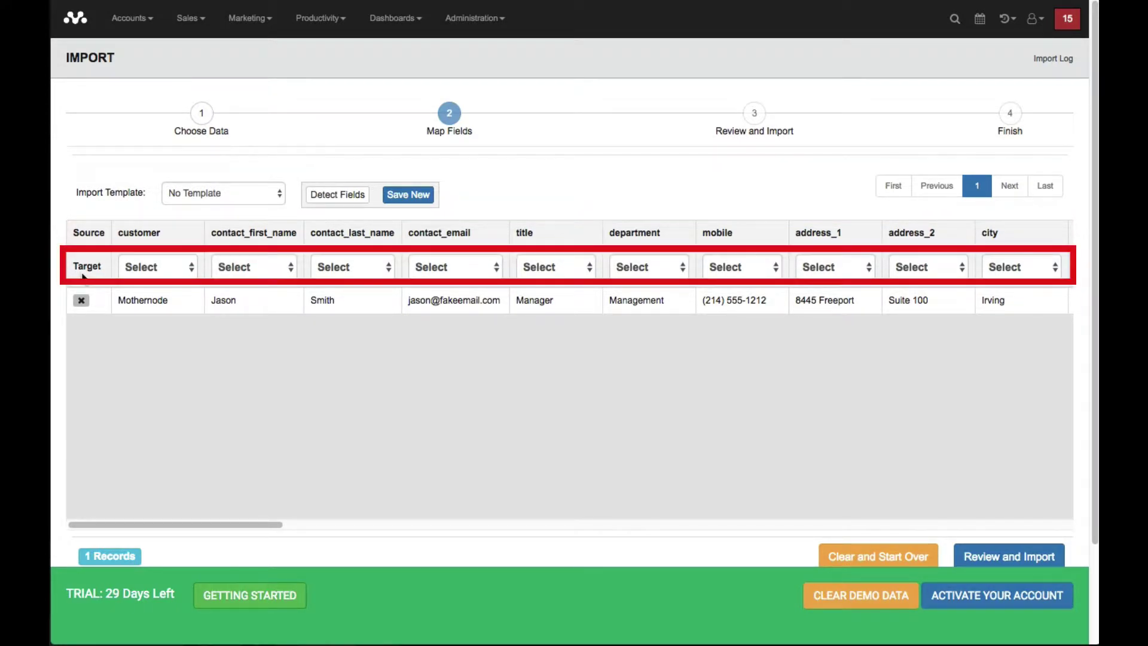
Map the customer, contact_first_name and contact_last_name columns to the Customer, Contact First name and Contact Last name target fields.
left_click(142, 264)
left_click(153, 292)
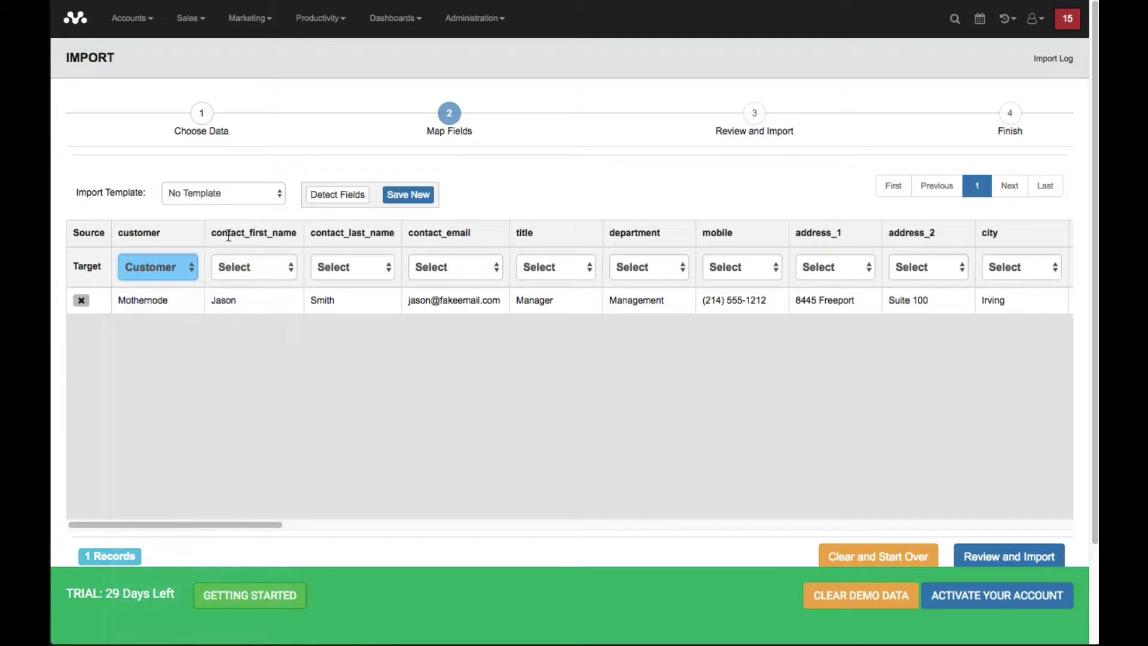
left_click(266, 267)
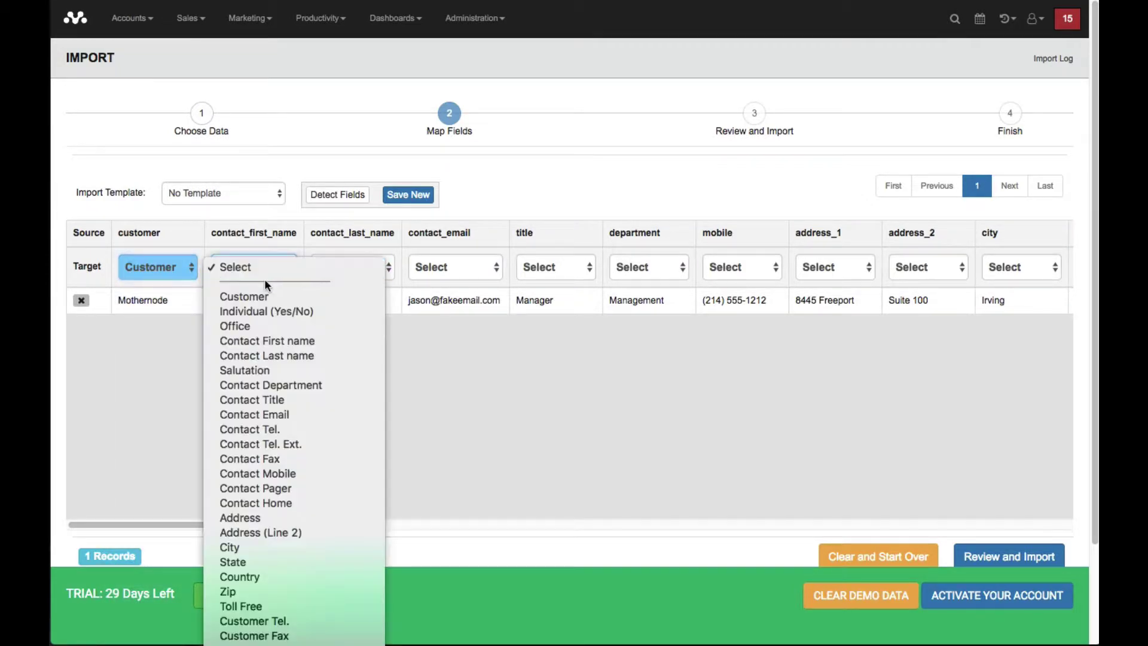
left_click(269, 339)
left_click(333, 266)
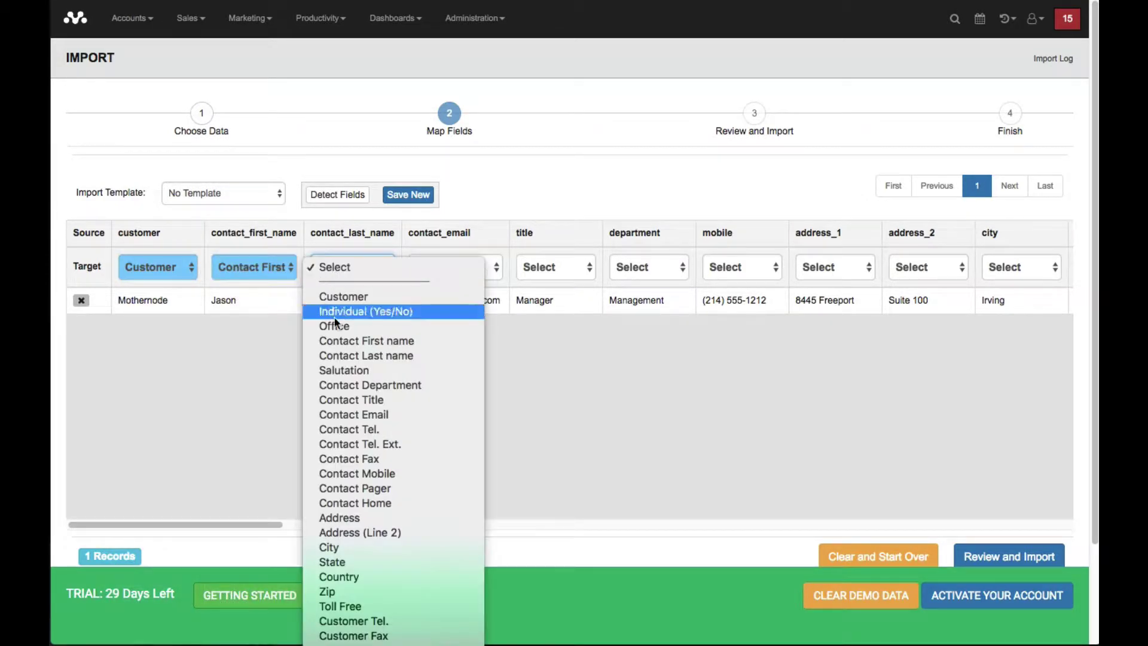
left_click(338, 352)
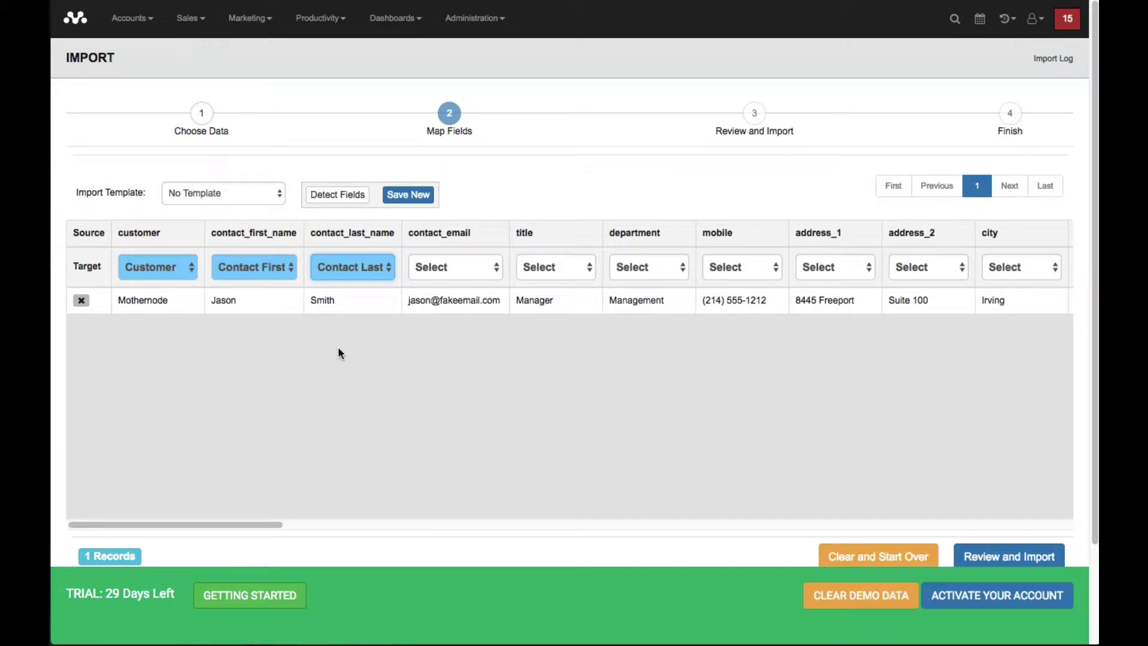
Save the current field mapping as a new import template named "My Template".
left_click(519, 194)
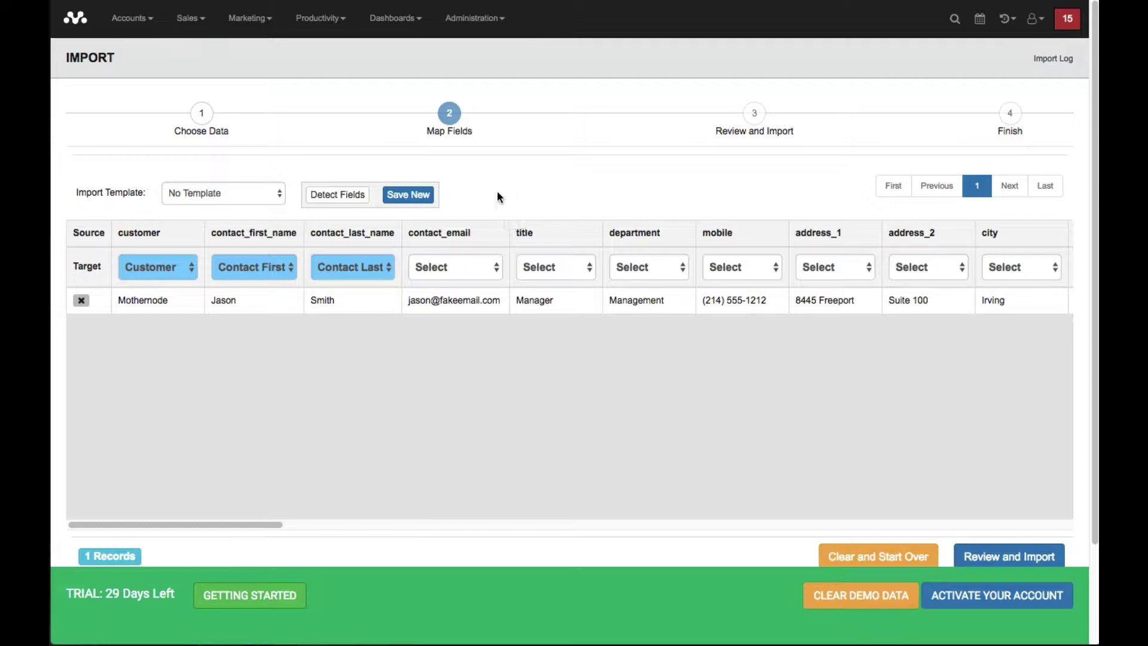
left_click(417, 194)
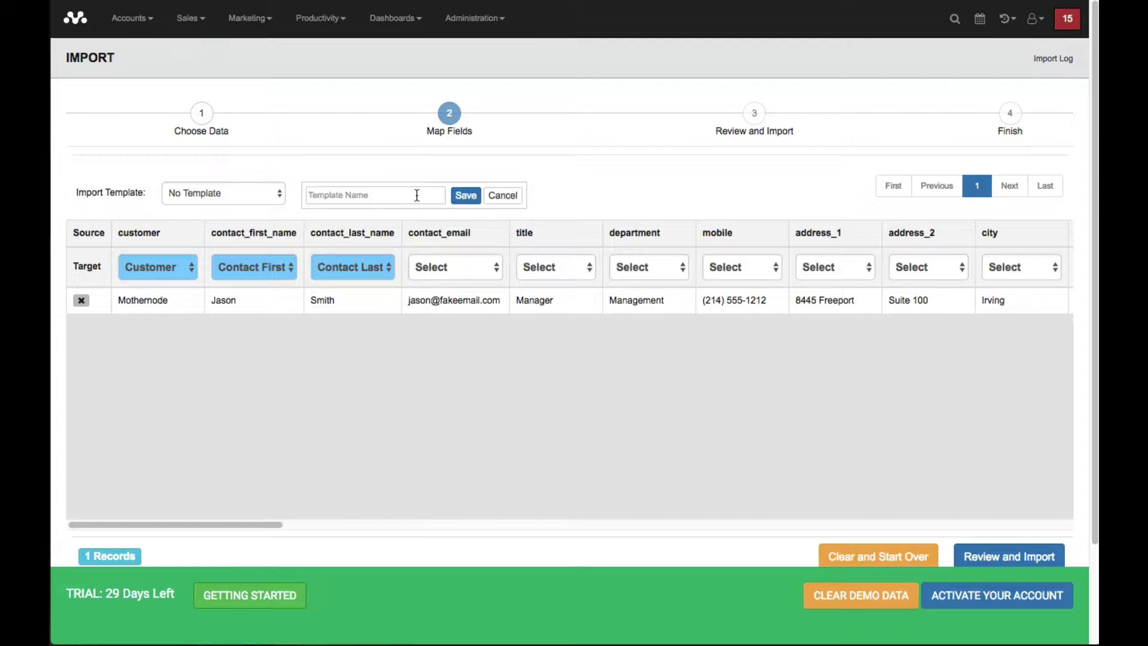
left_click(417, 195)
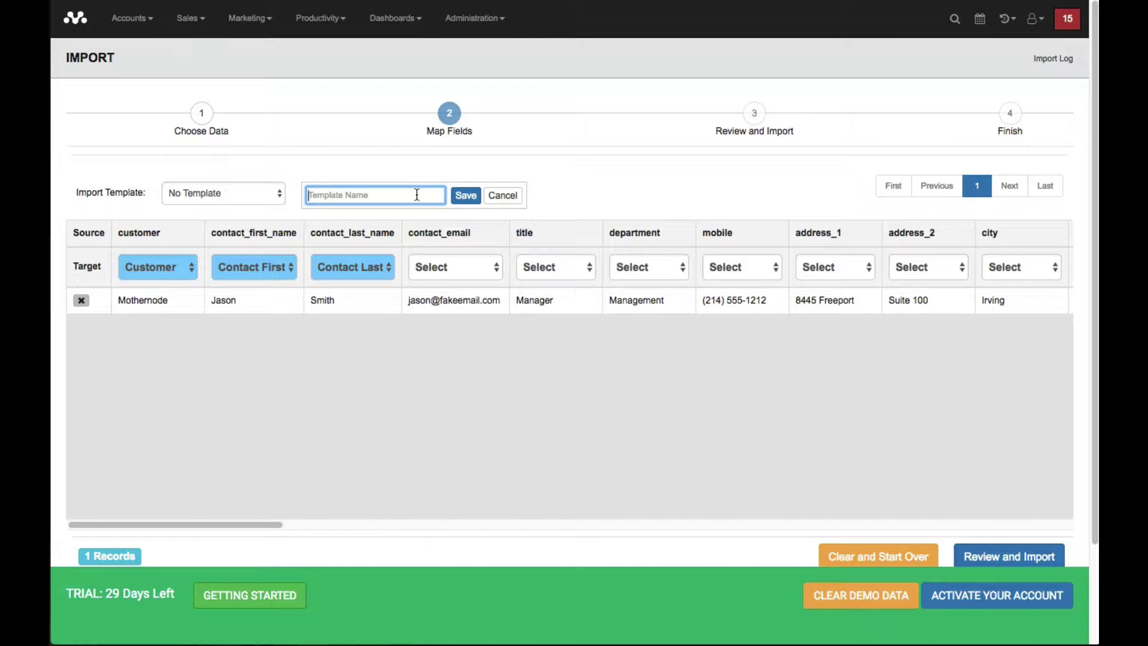
type("My")
left_click(410, 210)
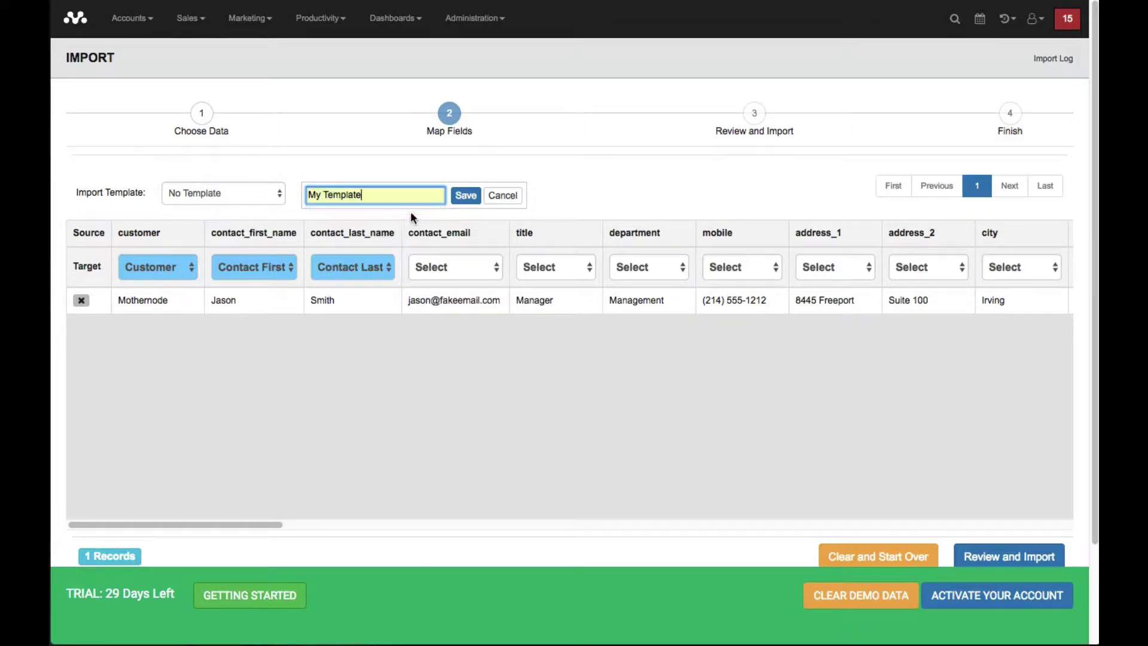
left_click(465, 196)
Clear the field mapping by choosing No Template and reapply the saved My Template.
left_click(257, 193)
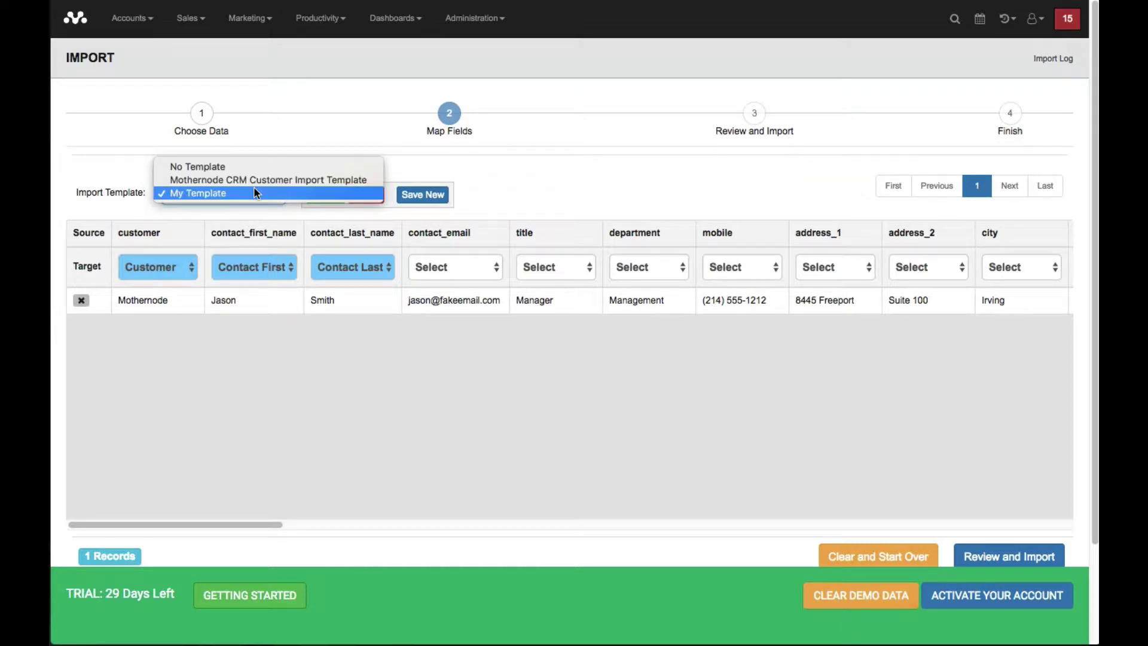
left_click(253, 167)
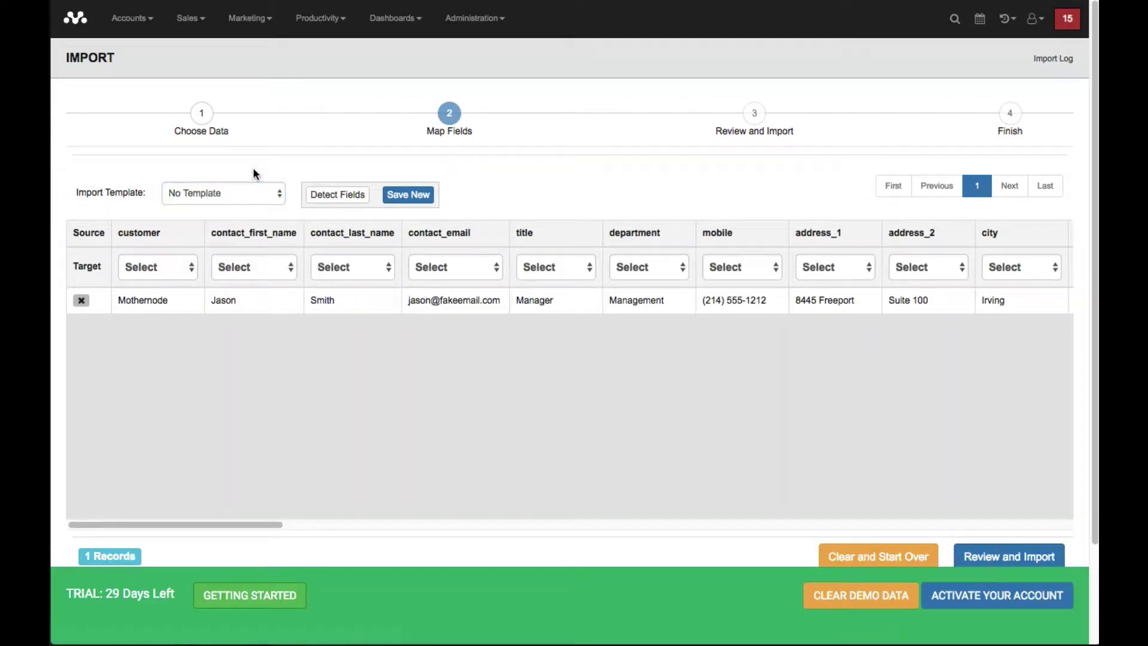
left_click(250, 187)
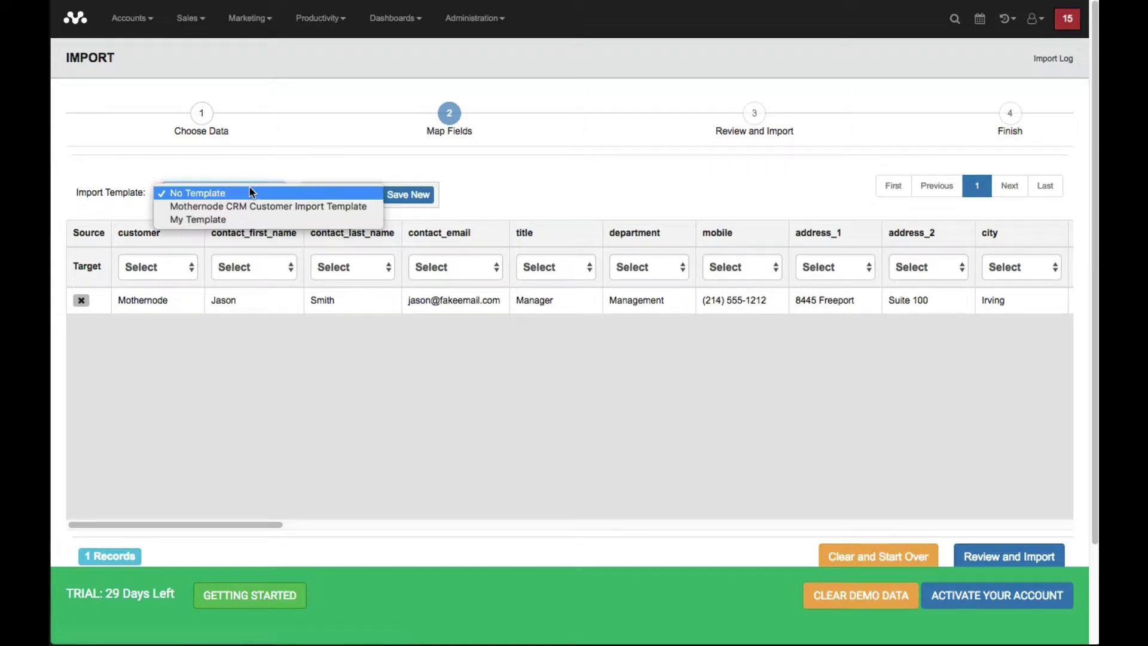
left_click(245, 222)
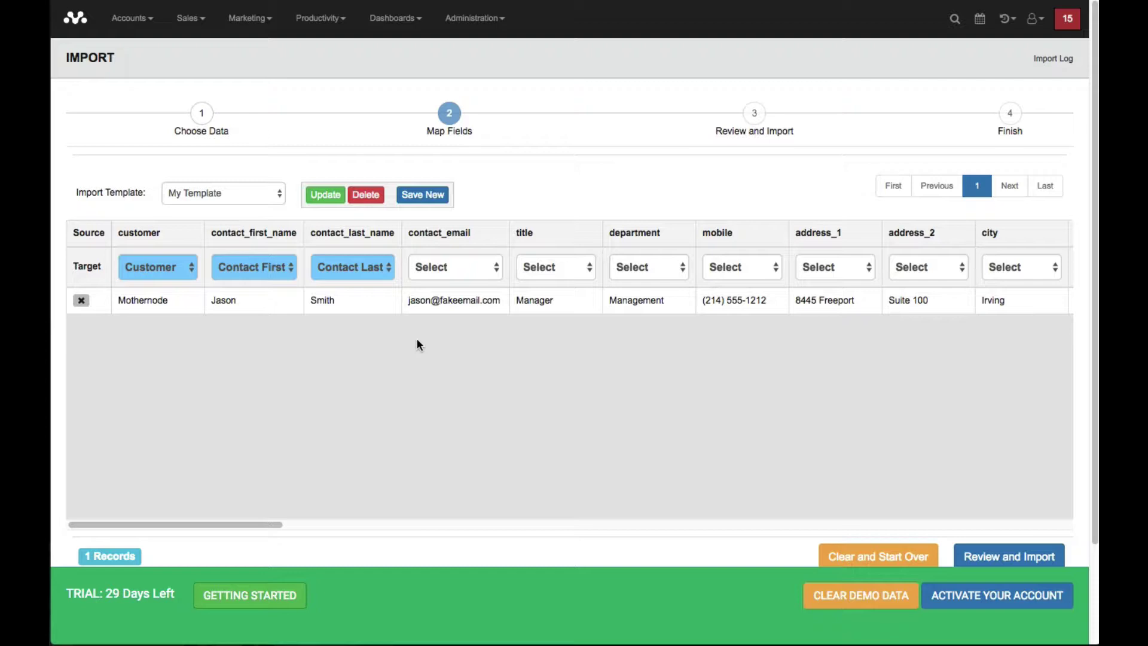
Apply the Mothernode CRM Customer Import Template to map all columns and proceed to the import review.
left_click(236, 195)
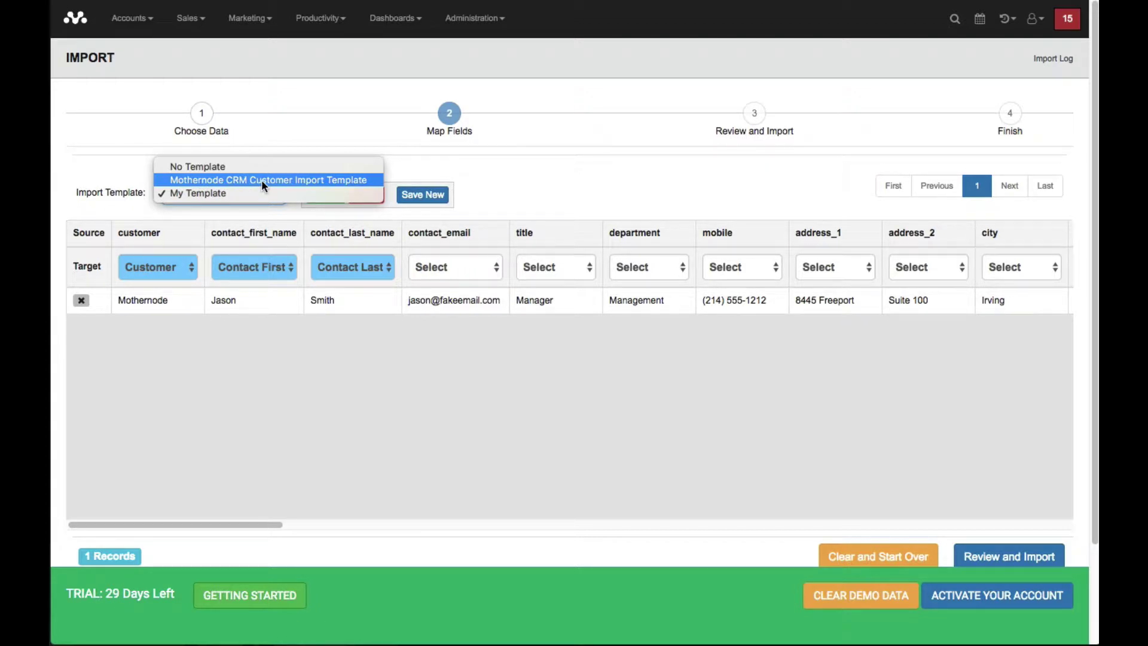
left_click(260, 179)
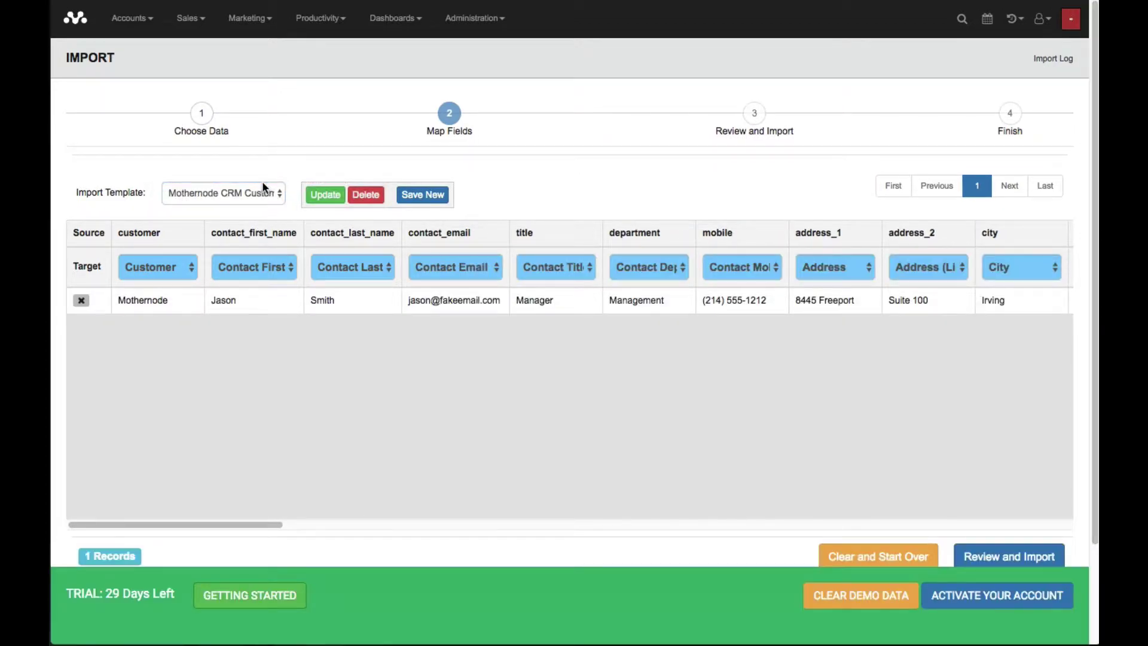
left_click_drag(239, 524, 209, 486)
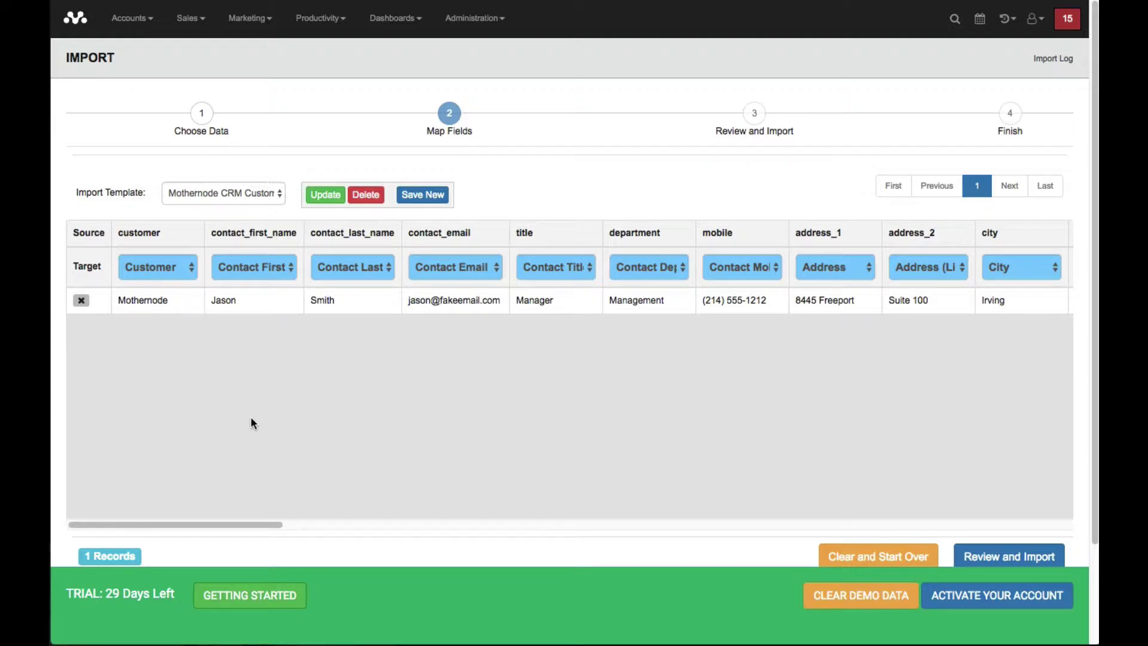
mouse_move(248, 521)
left_mouse_down()
mouse_move(511, 520)
mouse_move(243, 513)
left_mouse_up()
scroll(524, 468, "down", 1)
scroll(523, 469, "down", 1)
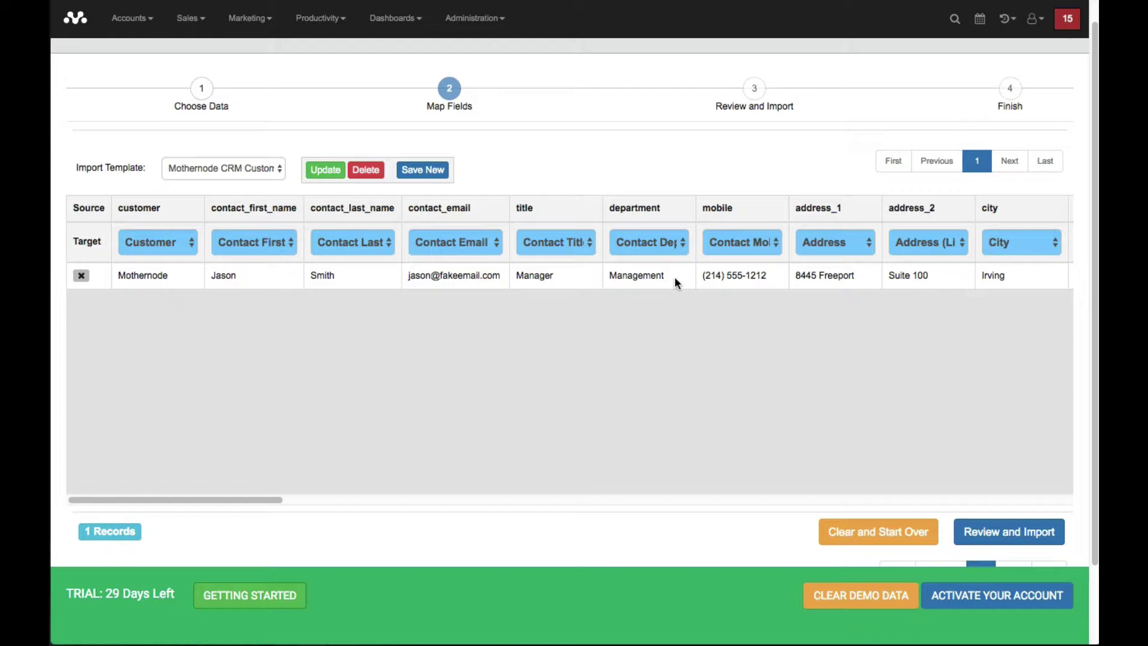
left_click(995, 531)
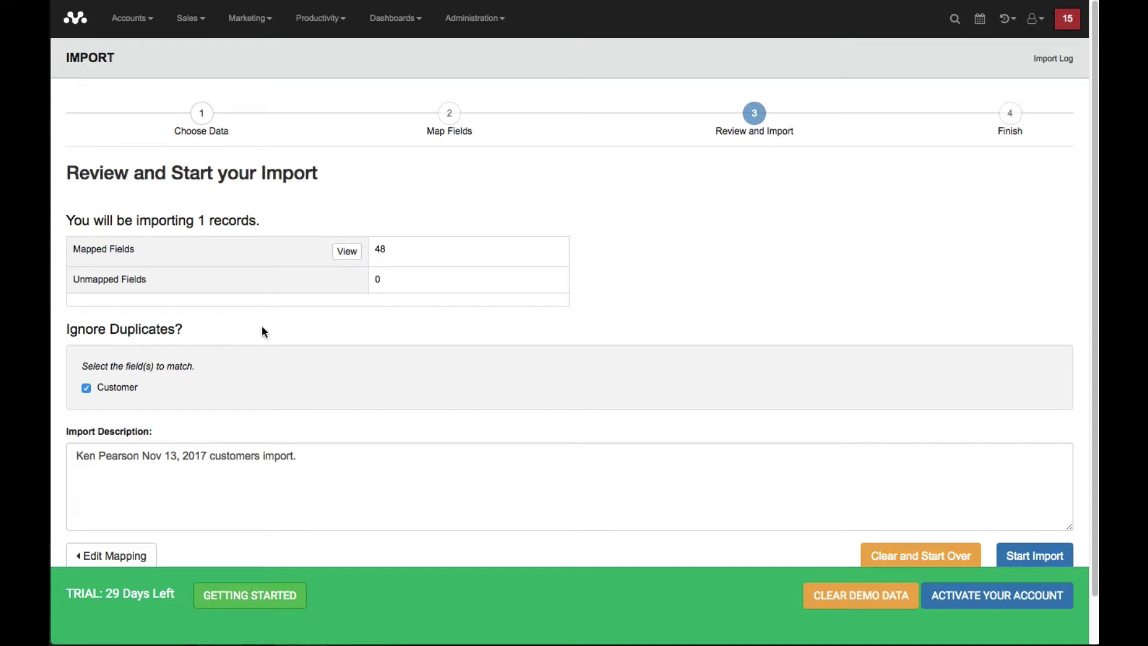
Examine the full list of mapped source and target fields, and close it.
left_click(356, 256)
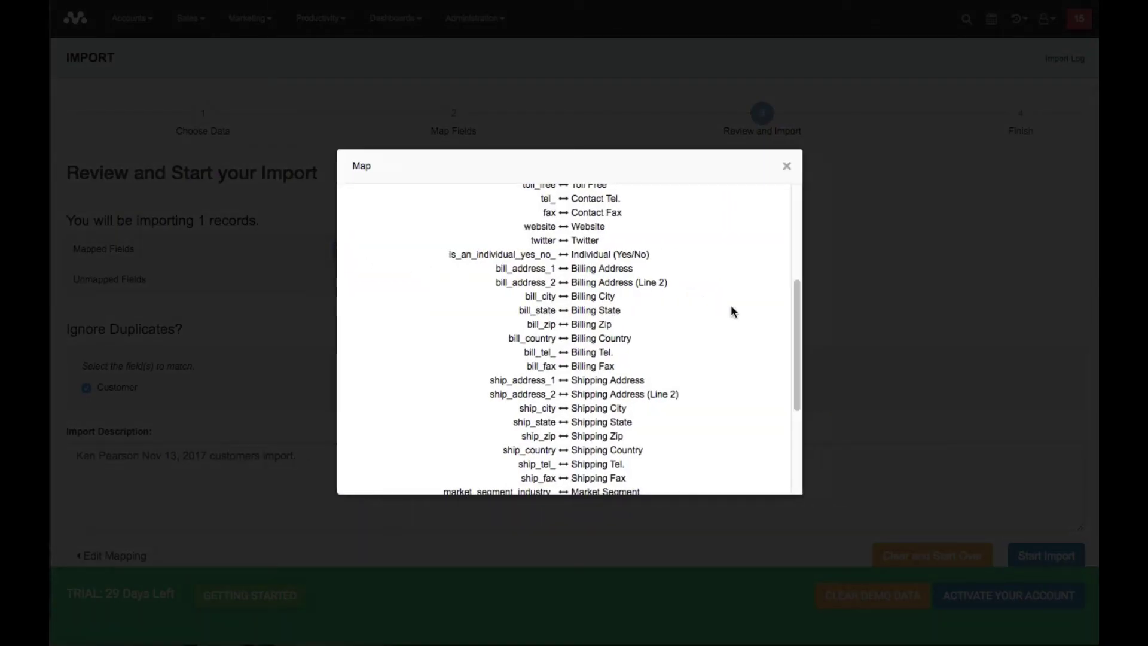
left_click_drag(796, 328, 800, 227)
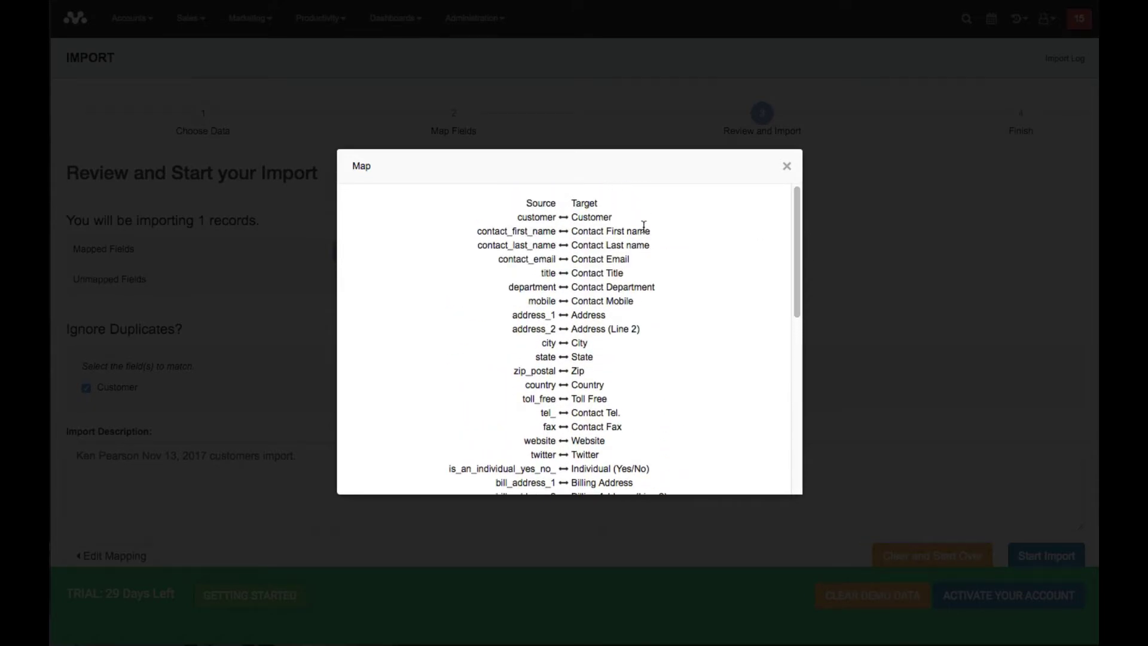
left_click_drag(794, 277, 795, 297)
left_click(787, 167)
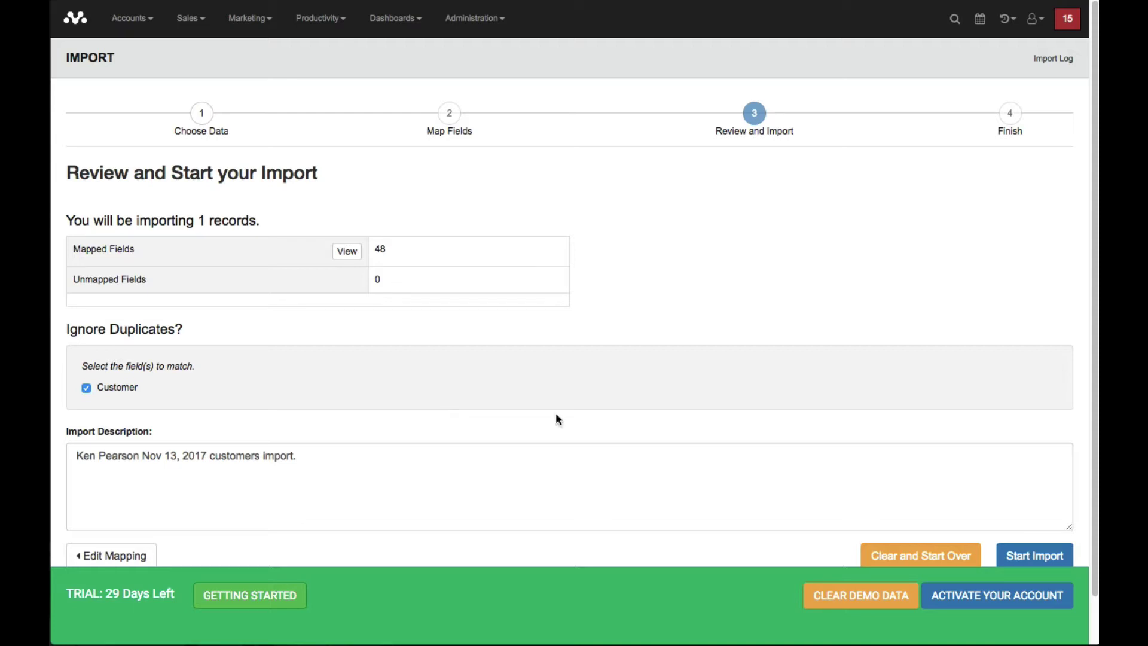
Start the customer import with the default description and duplicate matching on Customer, and view the imported records.
scroll(658, 385, "down", 2)
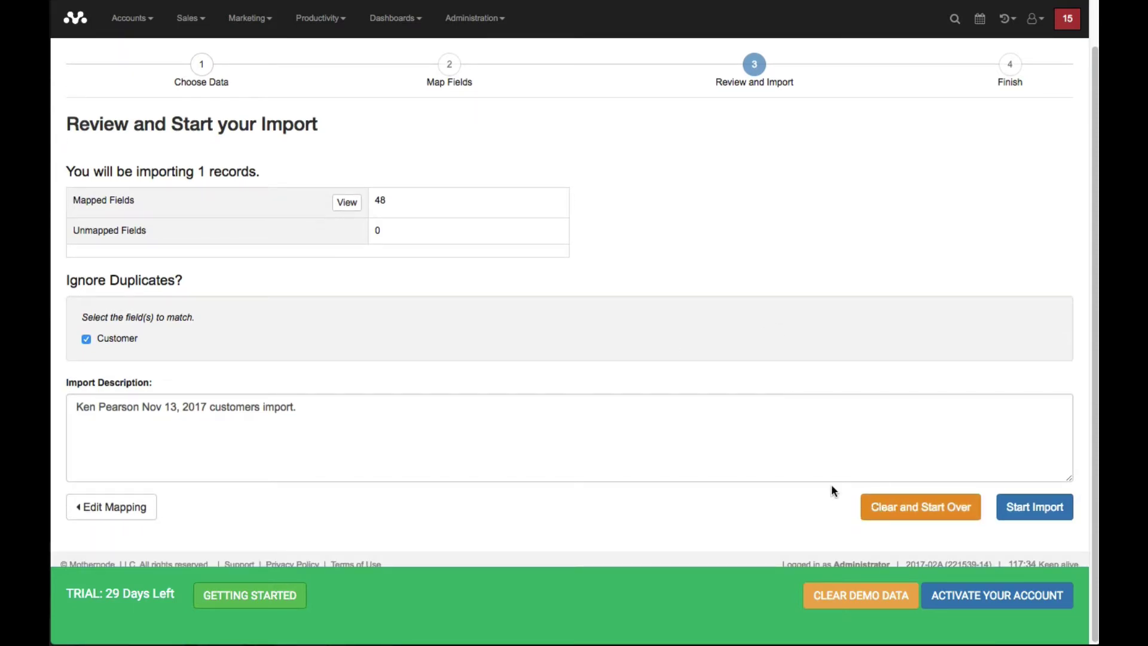
left_click(781, 469)
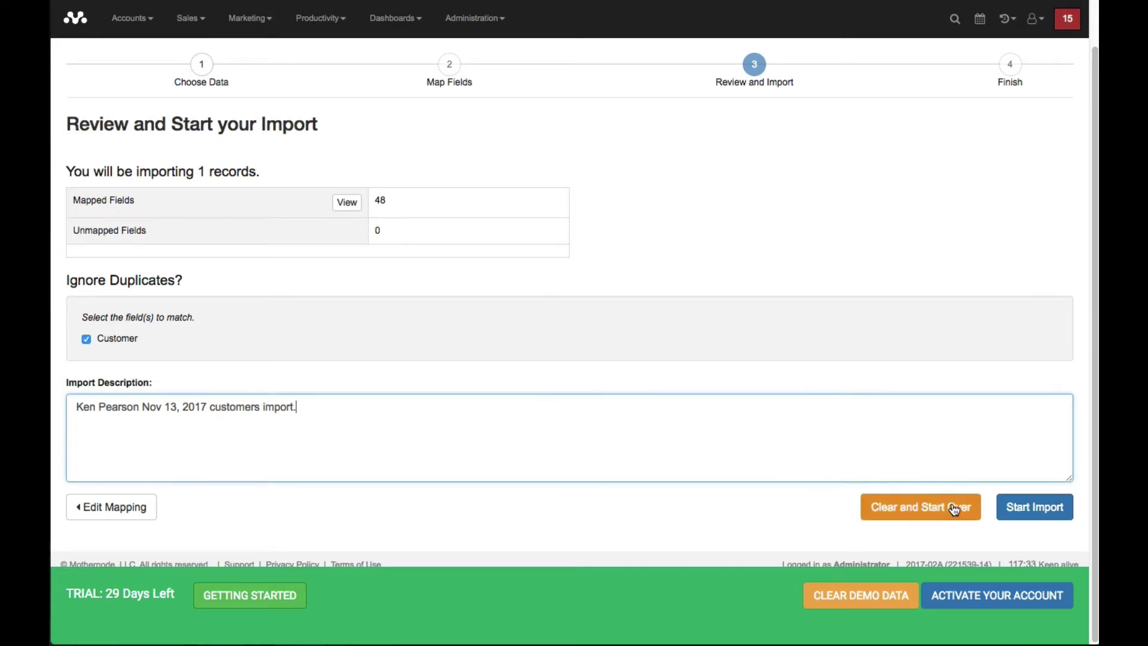
left_click(1032, 509)
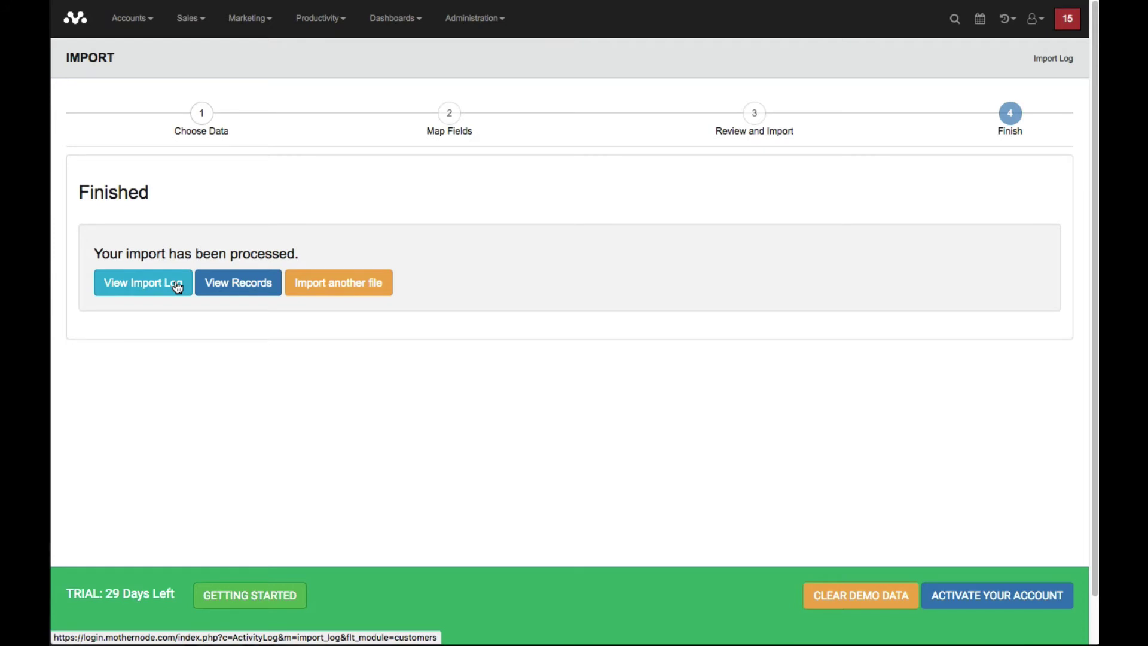
left_click(247, 290)
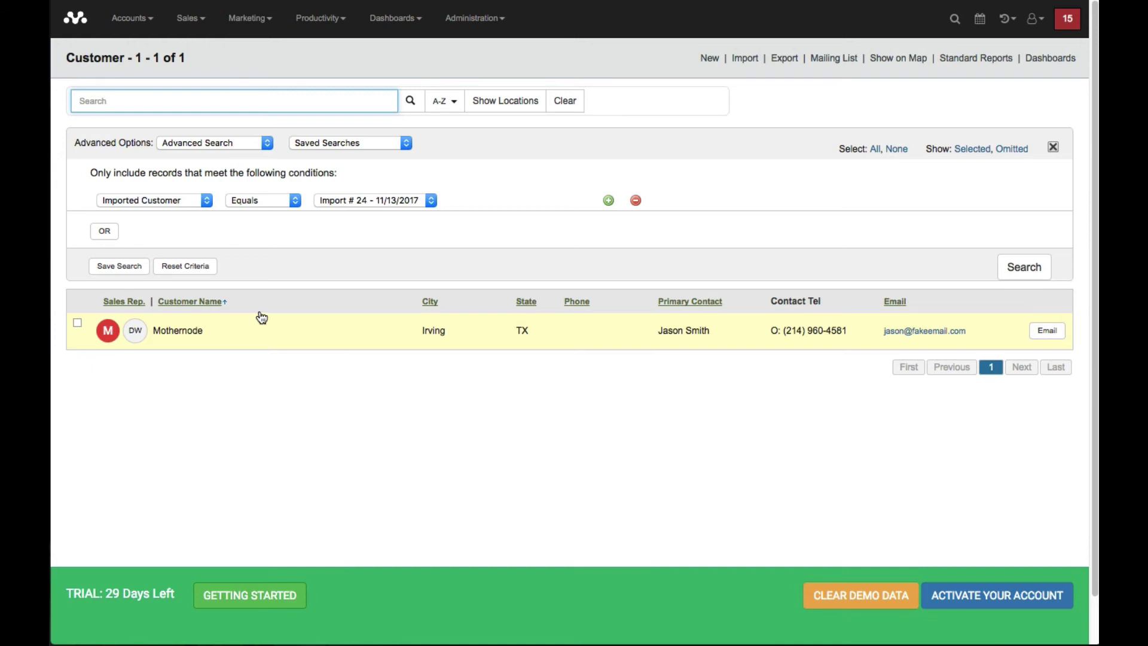
Filter the log of imported records to the Customer module and view the records of import no. 24.
left_click(317, 27)
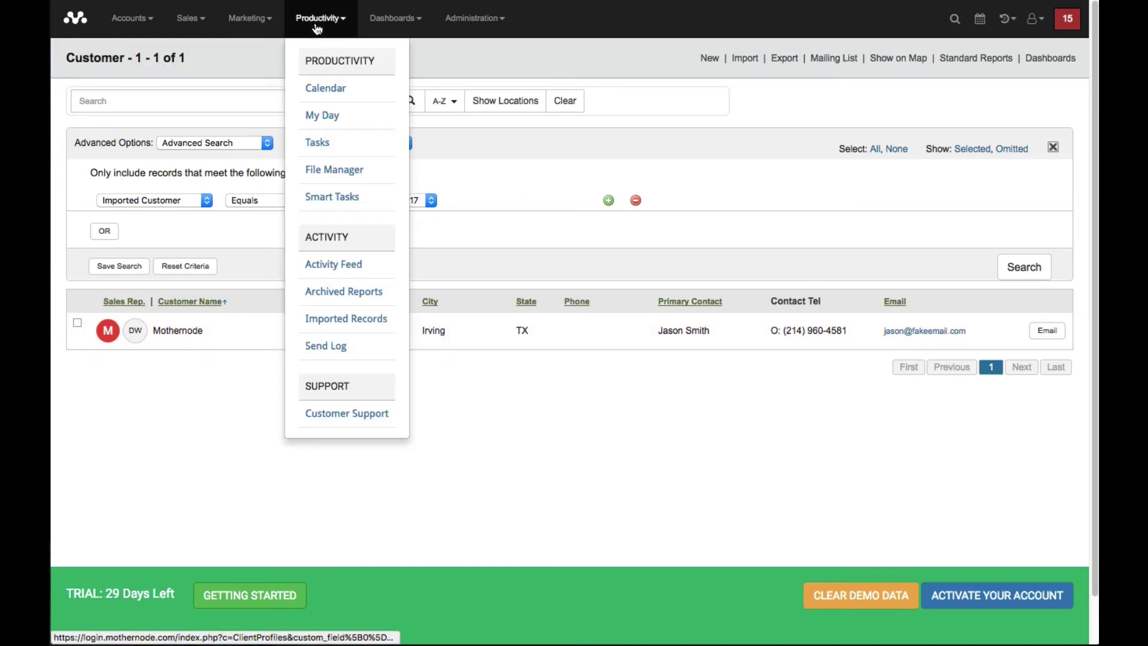
left_click(355, 318)
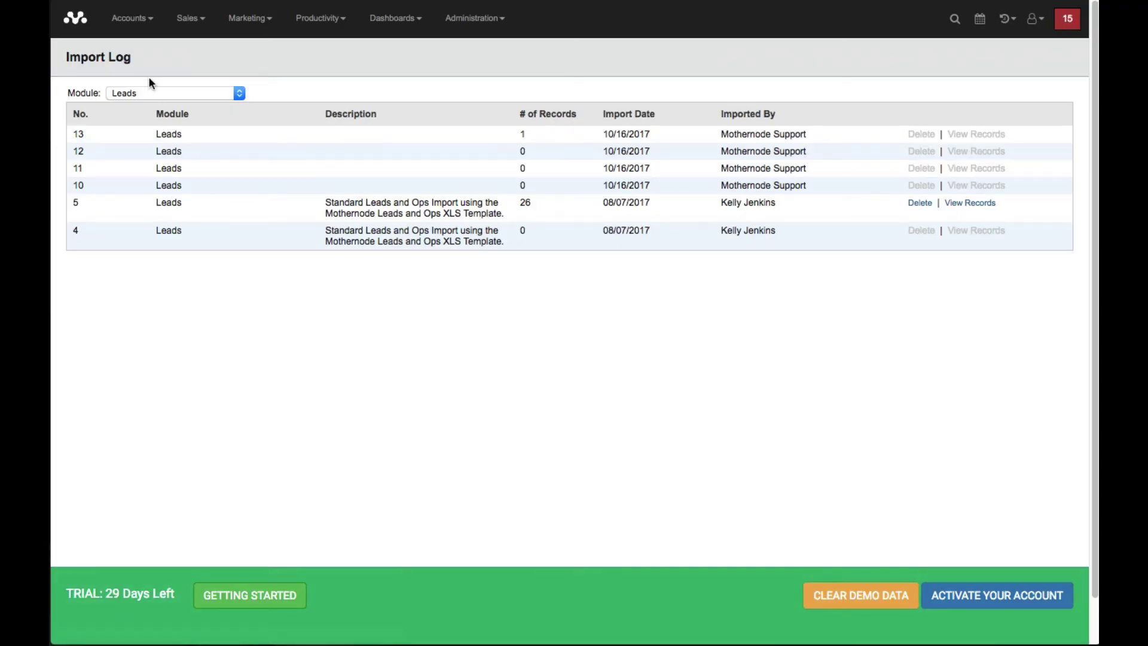
left_click(149, 92)
left_click(150, 106)
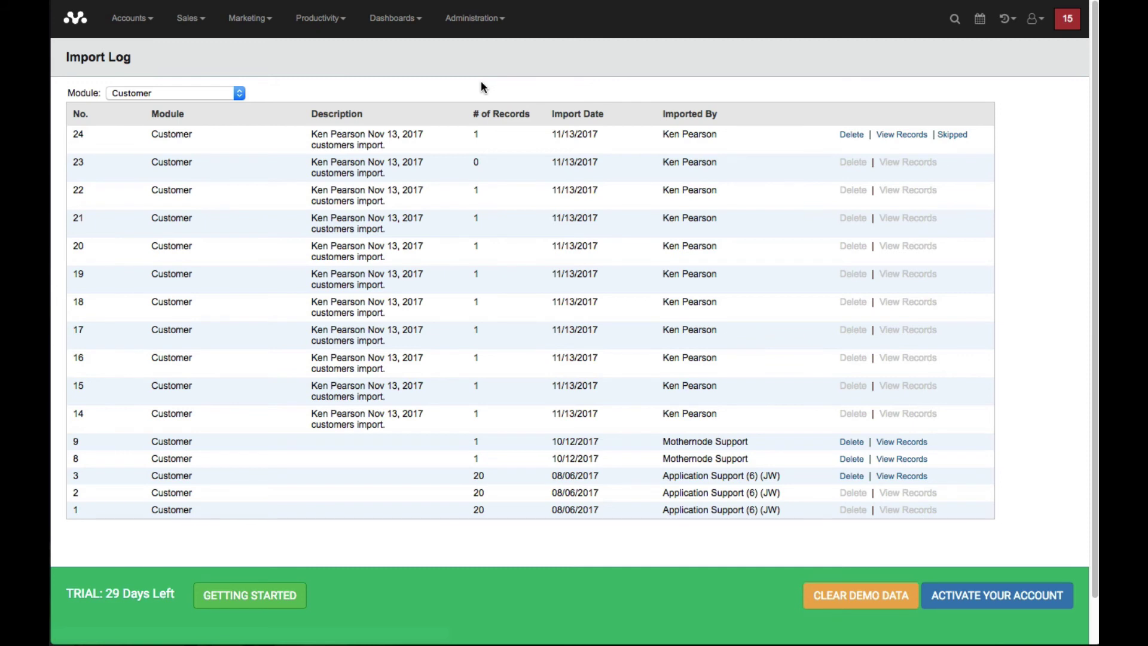
left_click(885, 135)
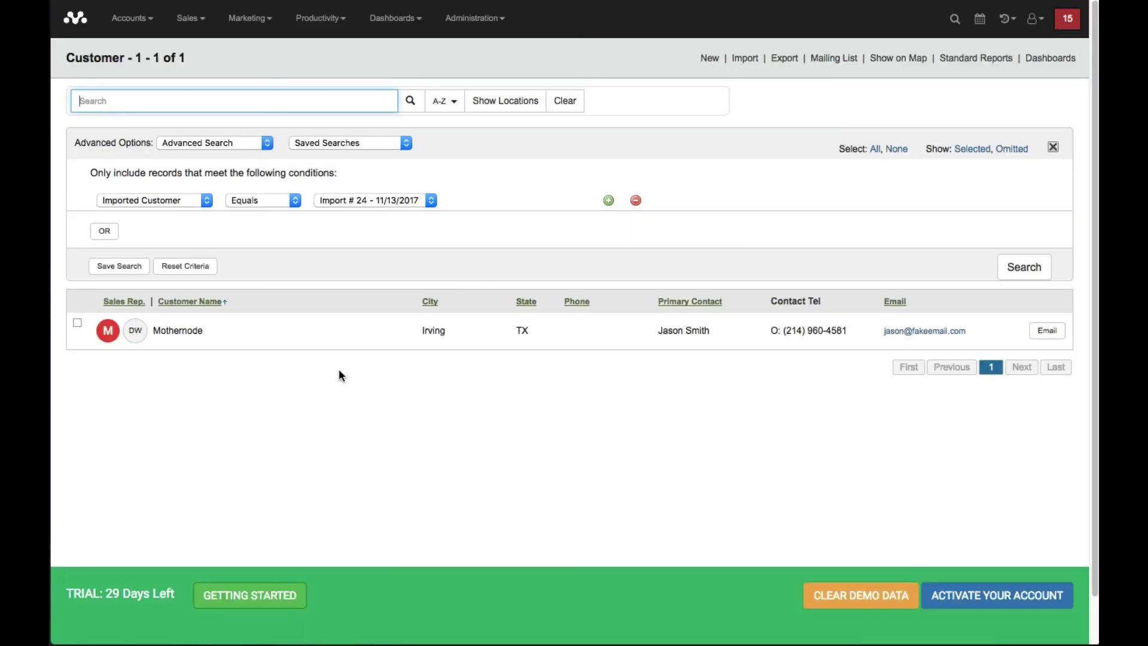
left_click(285, 403)
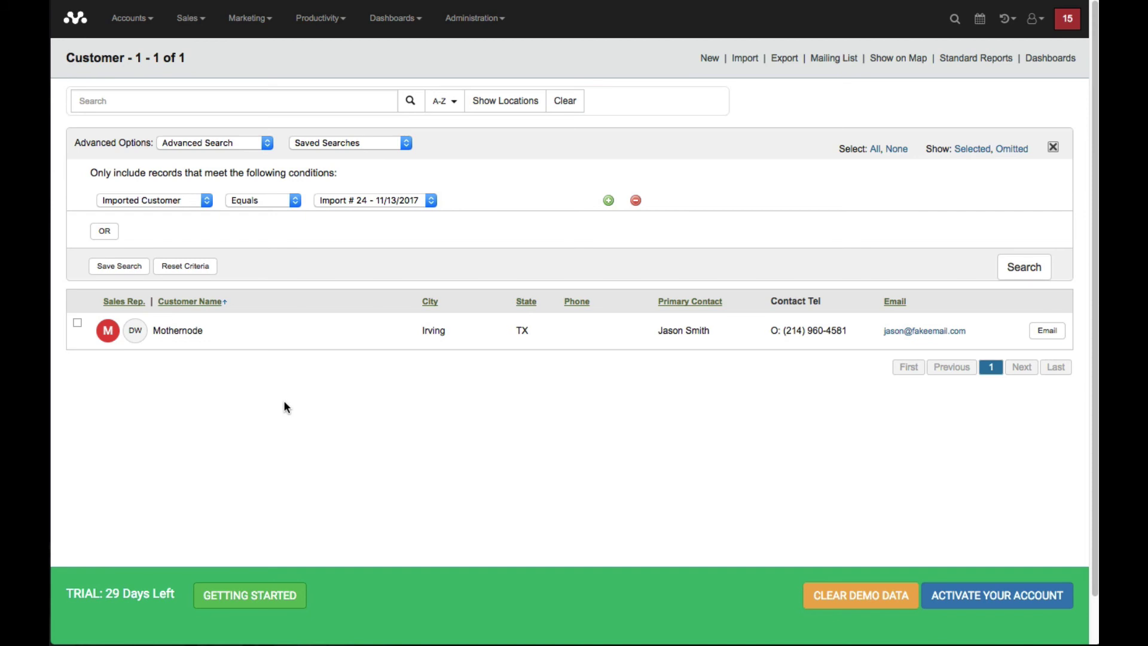